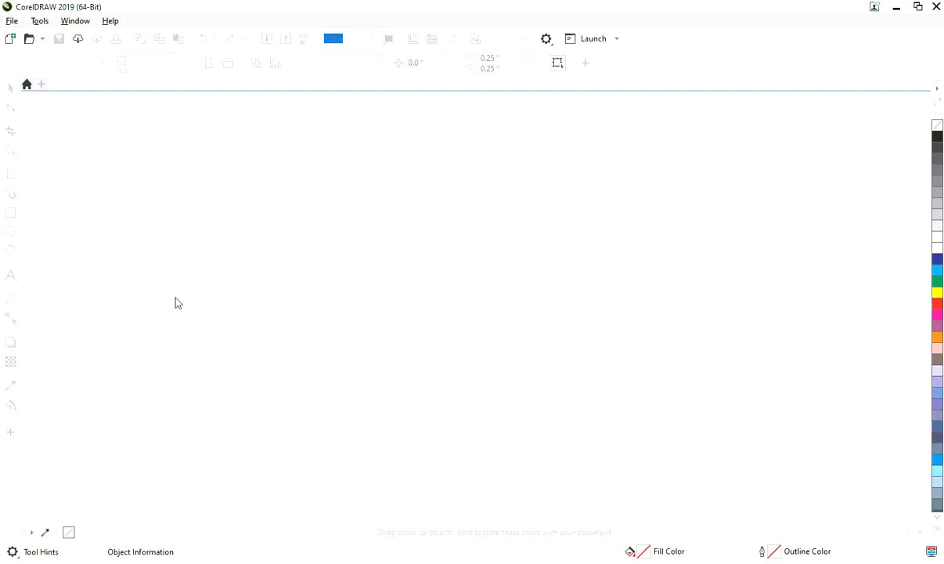
# - Create a new one-page landscape document 11 by 8 inches in CMYK at 300 dpi
pyautogui.click(13, 23)
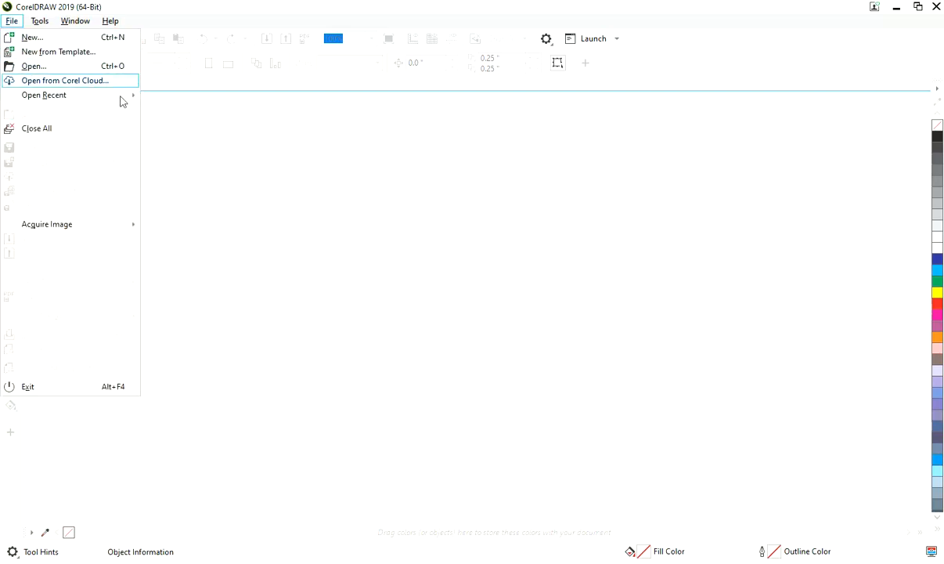
pyautogui.click(198, 311)
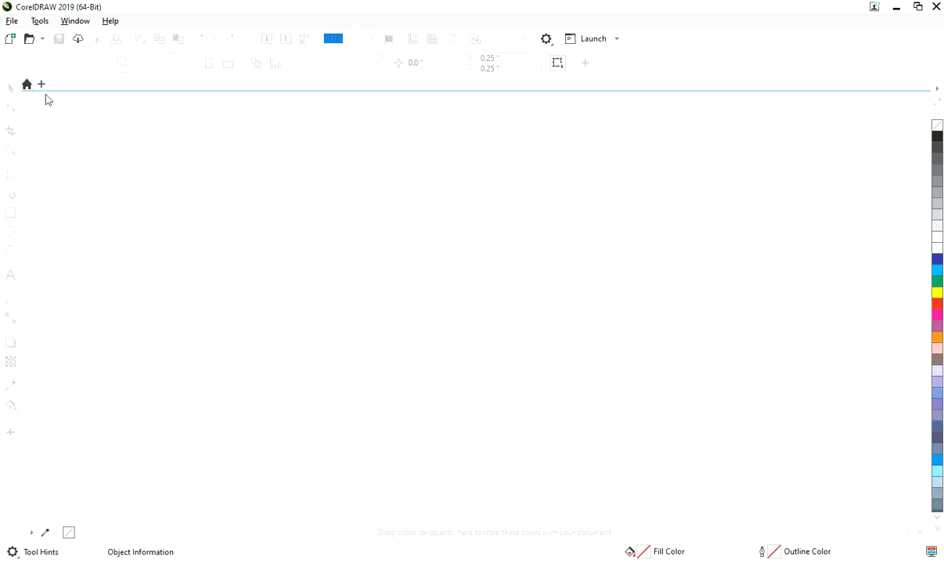
pyautogui.click(41, 83)
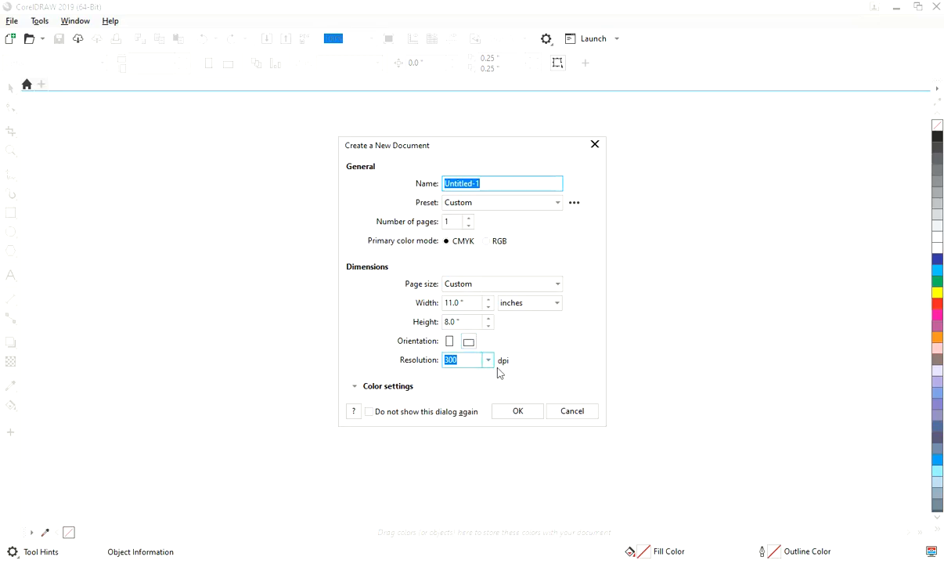
pyautogui.click(518, 411)
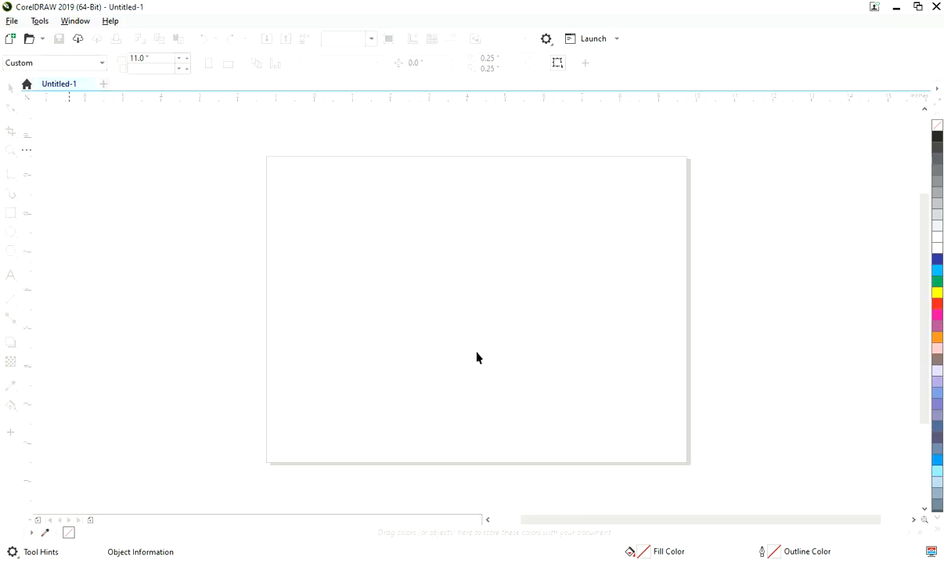
# - Import 4947646.eps as editable with its text as curves, and place it across the page
pyautogui.click(13, 24)
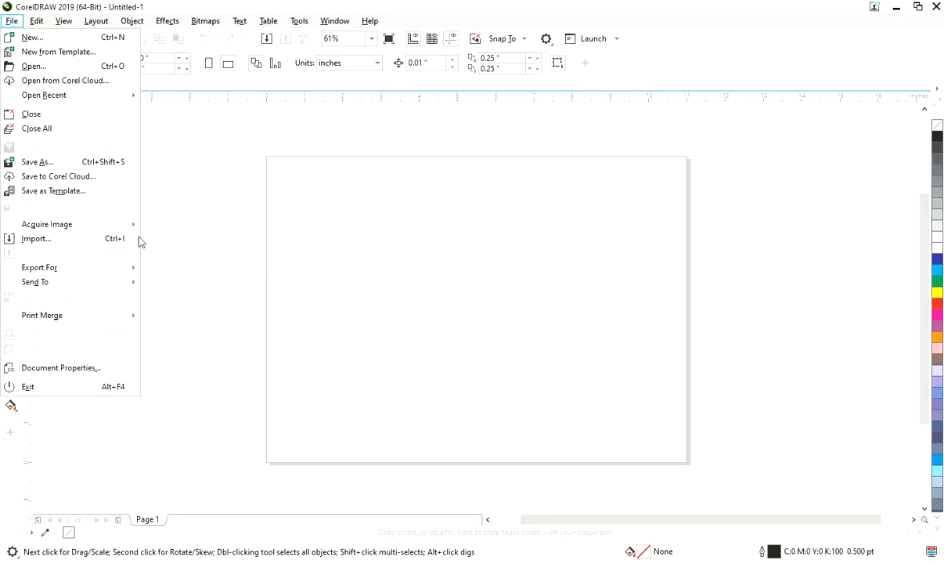
pyautogui.click(117, 241)
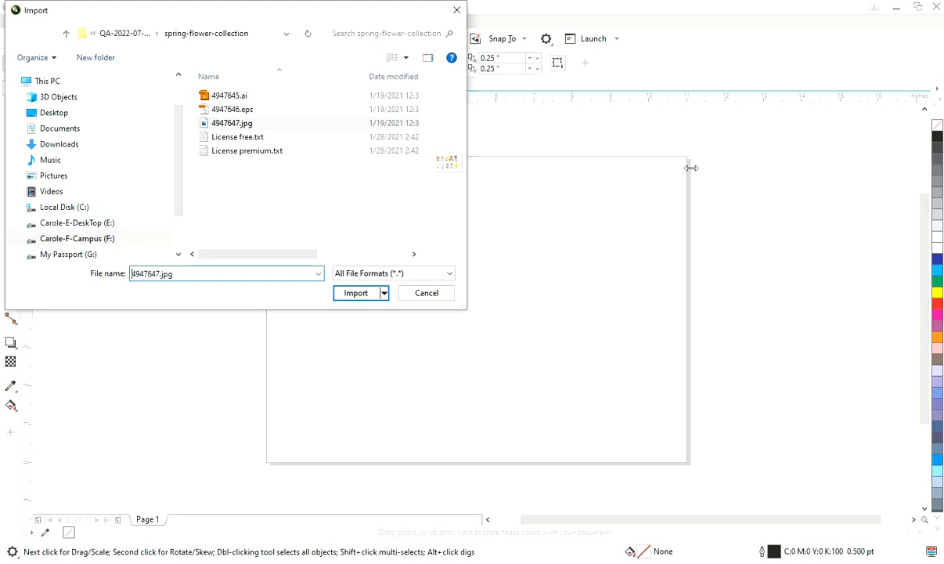
pyautogui.moveTo(690, 168); pyautogui.dragTo(688, 167)
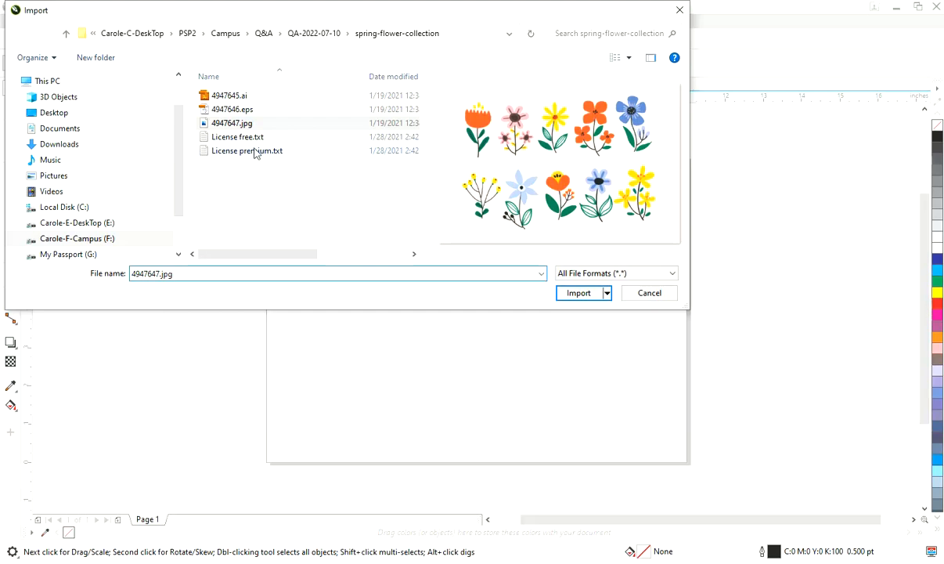
pyautogui.click(231, 110)
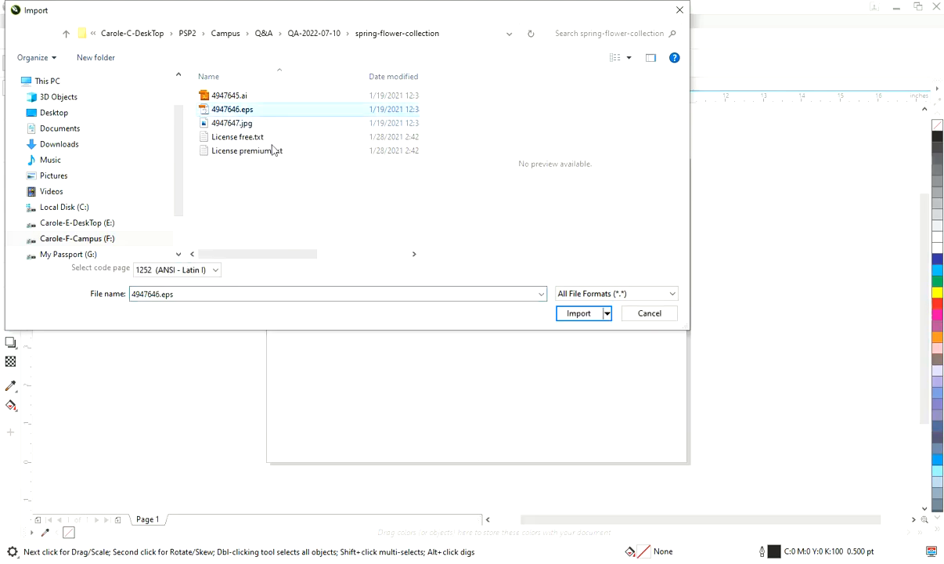
pyautogui.click(579, 313)
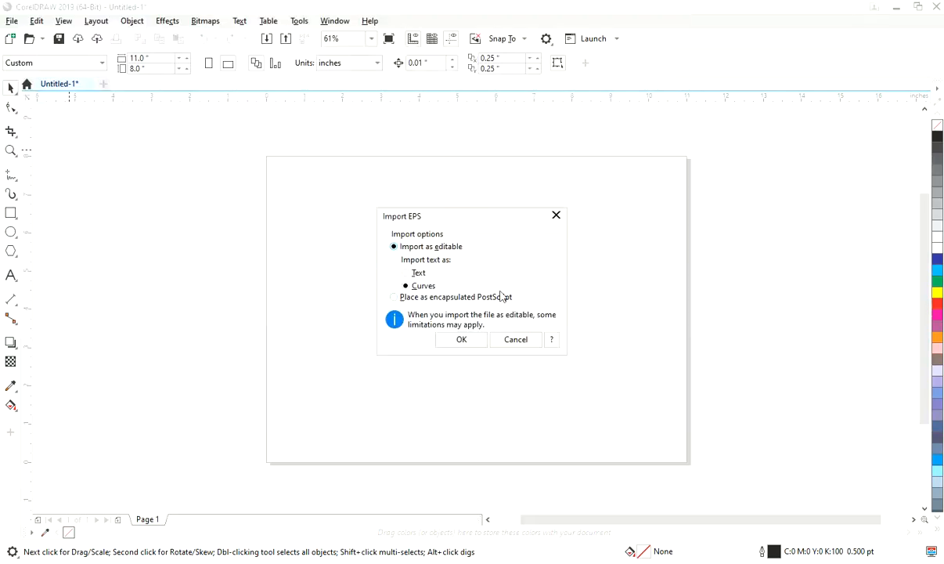
pyautogui.click(462, 340)
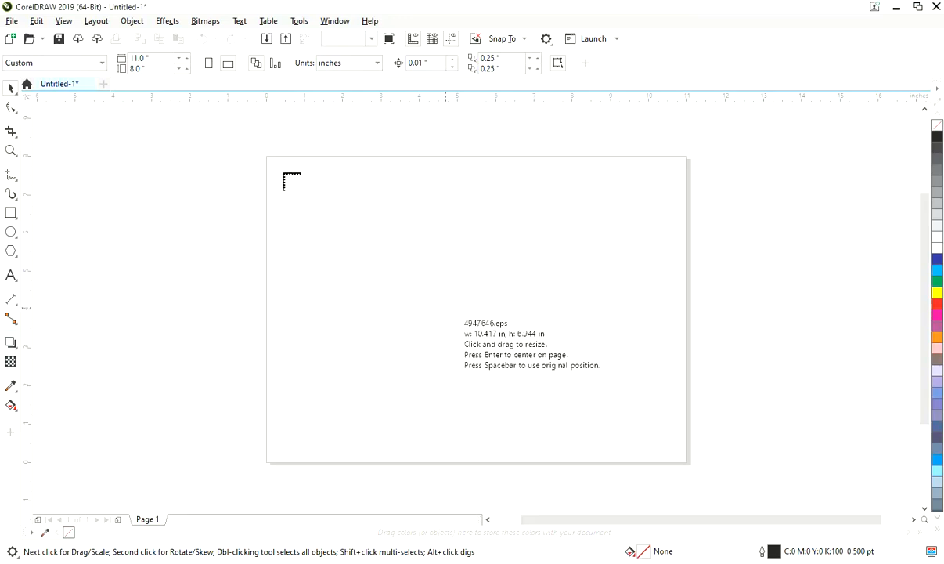
pyautogui.moveTo(271, 160); pyautogui.dragTo(701, 450)
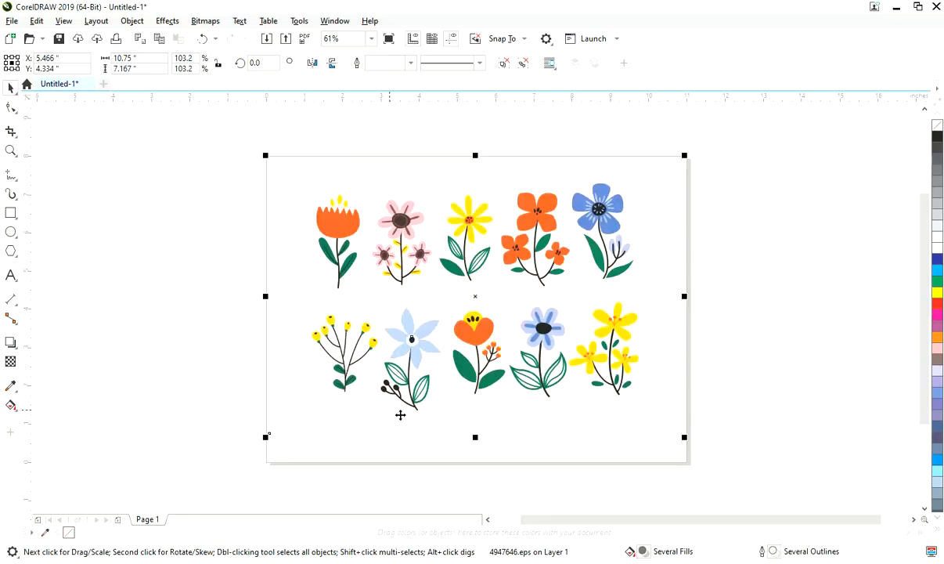
# - Export the drawing as the Windows Metafile Untitled-1.wmf, with text as curves and a placeable header included
pyautogui.click(11, 23)
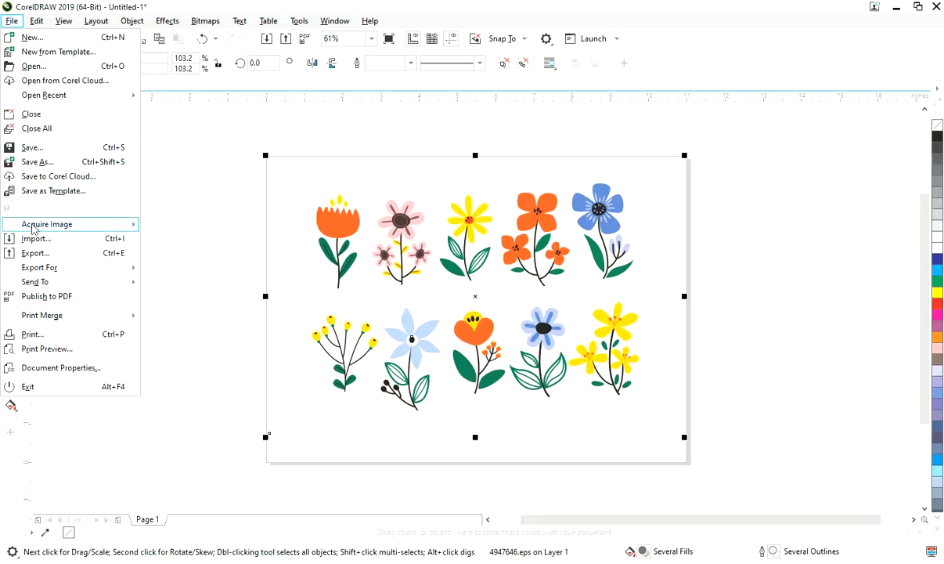
pyautogui.click(37, 254)
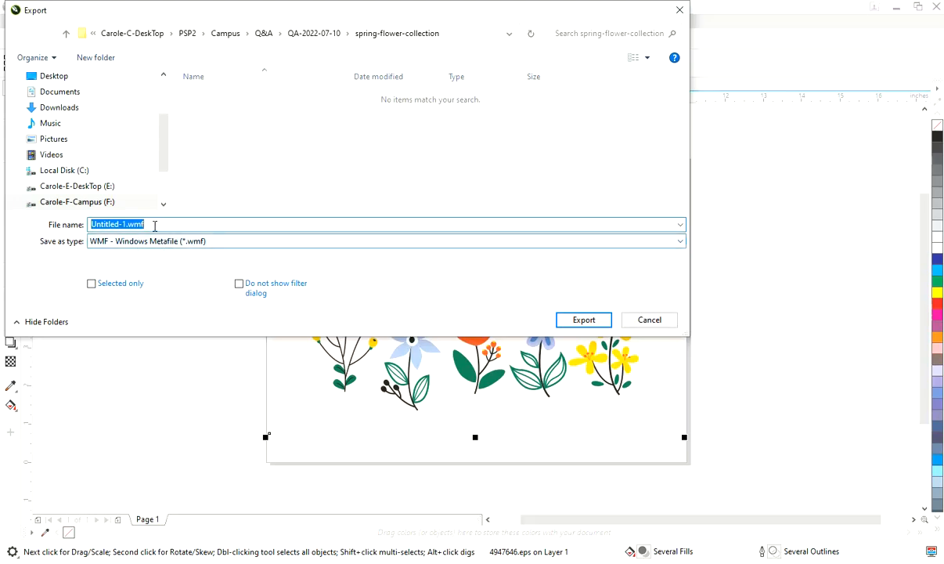
pyautogui.click(584, 321)
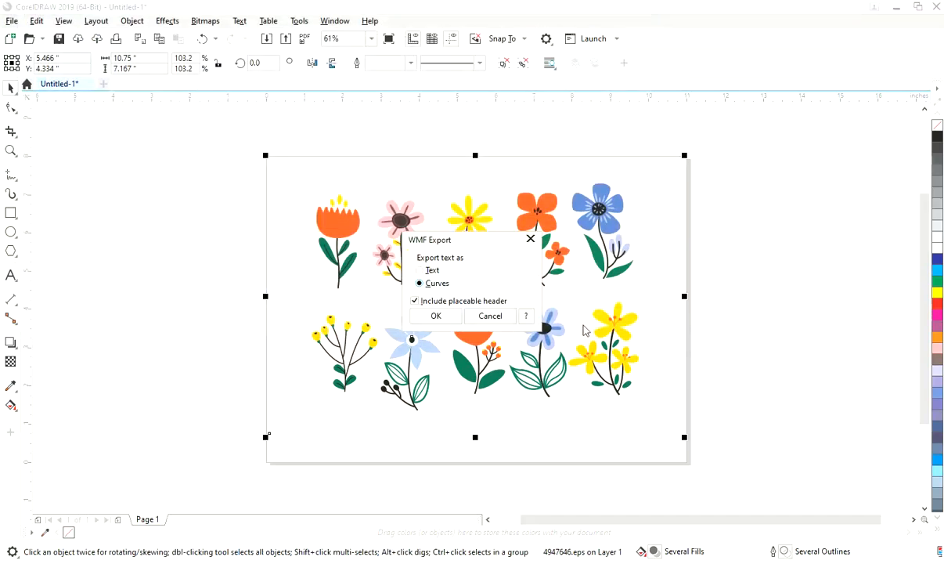
pyautogui.click(435, 315)
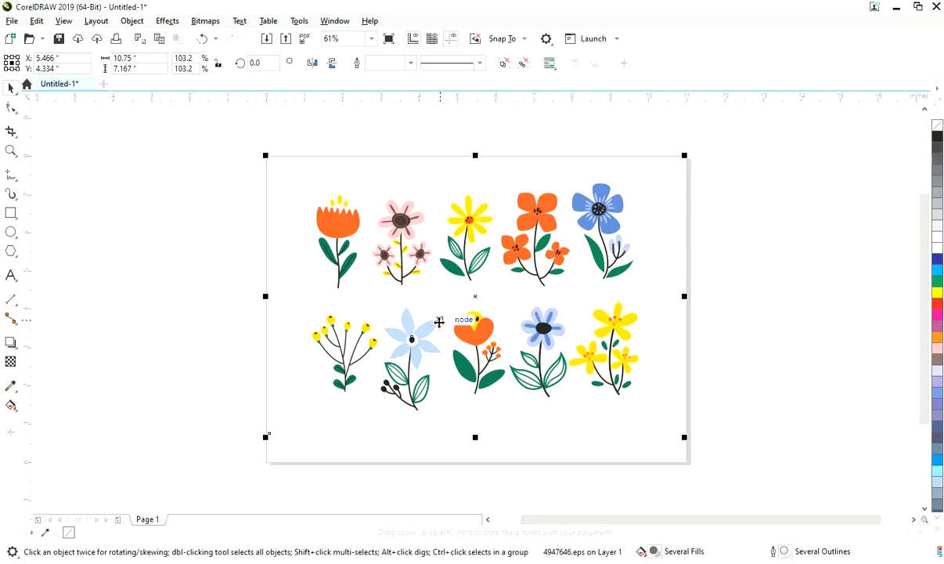
# - Switch to PaintShop Pro and open Untitled-1.wmf from the spring-flower-collection folder at 1031 by 687 pixels
pyautogui.click(895, 8)
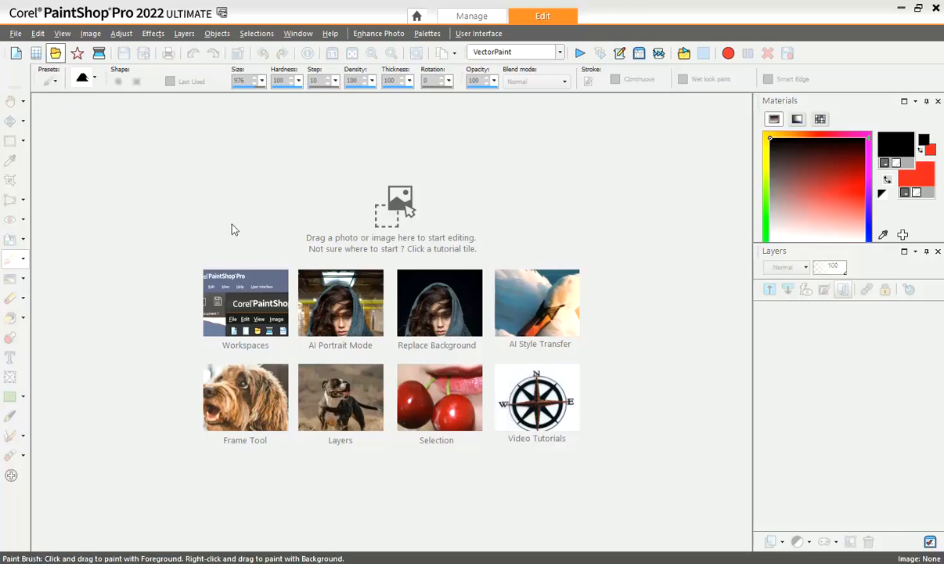
pyautogui.hotkey('ctrl', 'o')
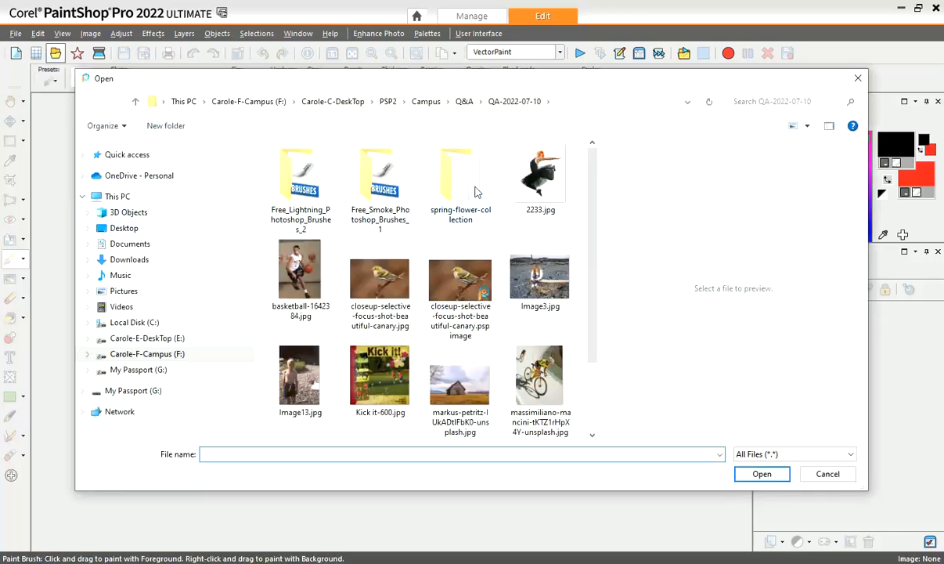
pyautogui.doubleClick(435, 180)
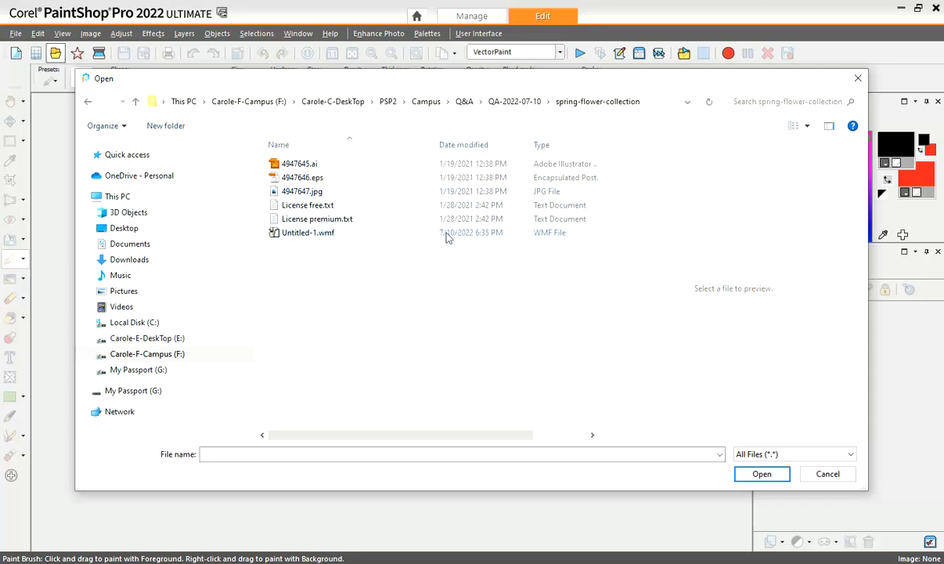
pyautogui.click(304, 235)
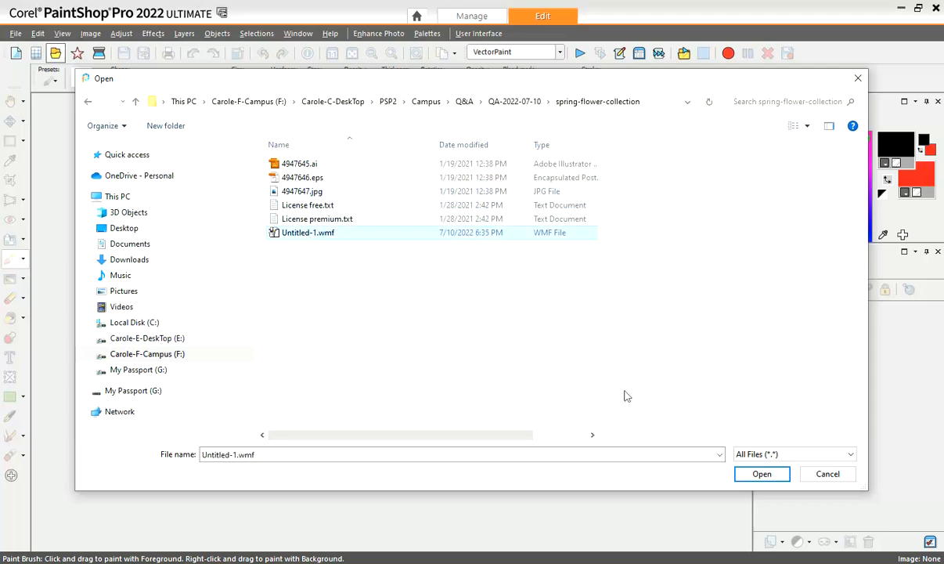
pyautogui.click(759, 473)
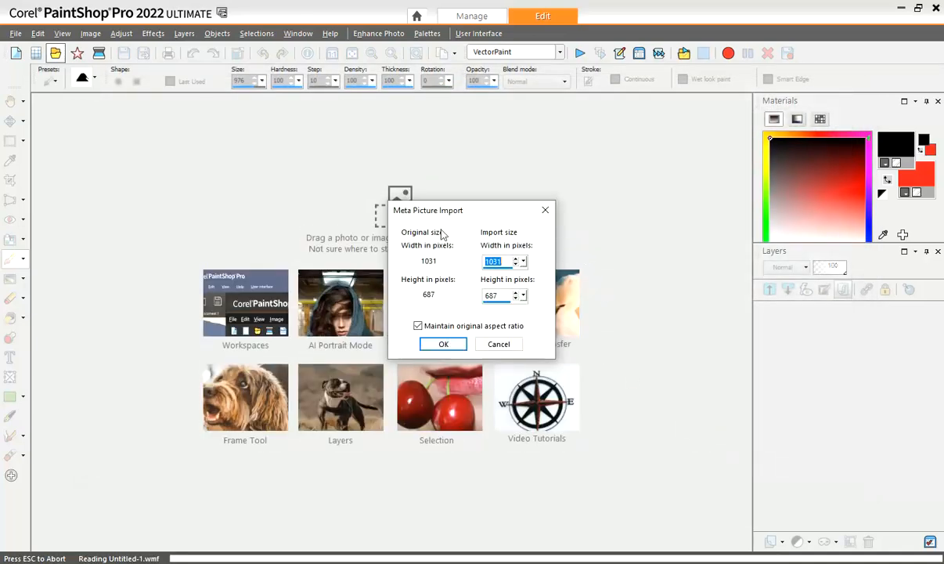
pyautogui.click(443, 345)
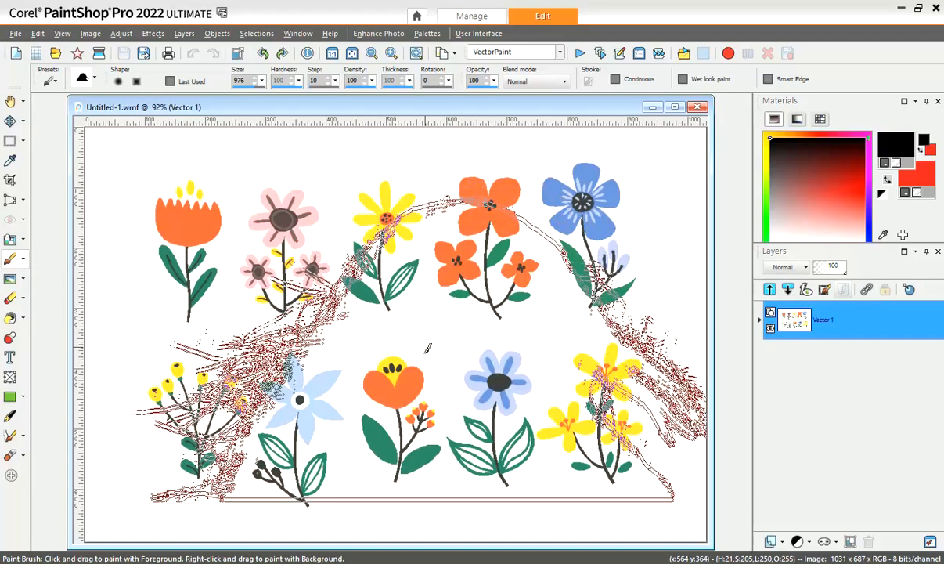
# - Expand the Vector 1 layer to list its objects, and duplicate the flower image into a new window
pyautogui.click(10, 141)
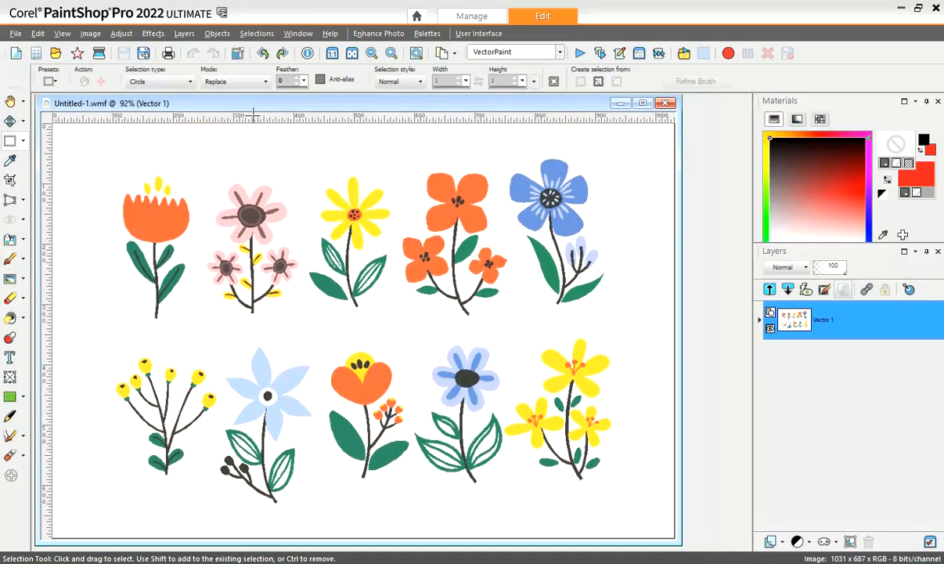
pyautogui.click(759, 319)
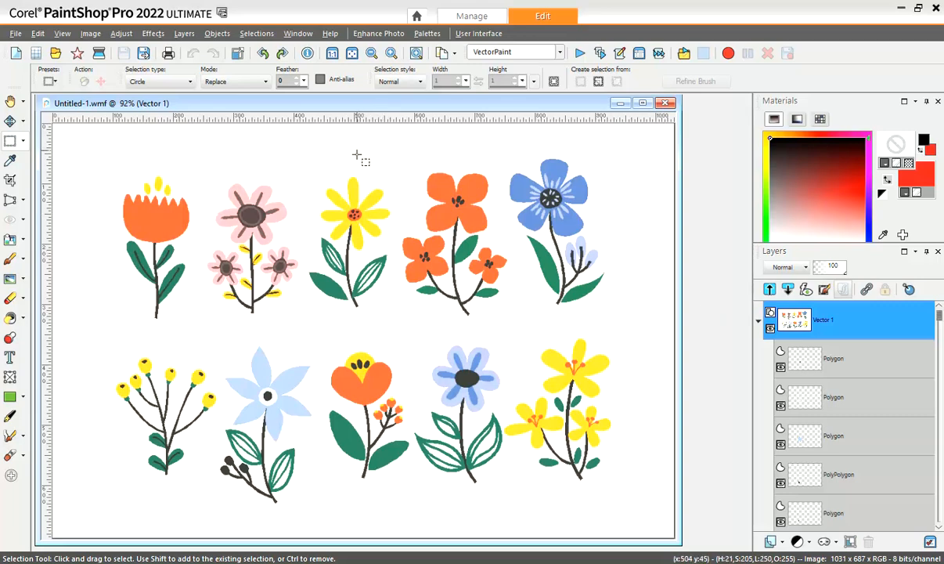
pyautogui.scroll(3, 311, 261)
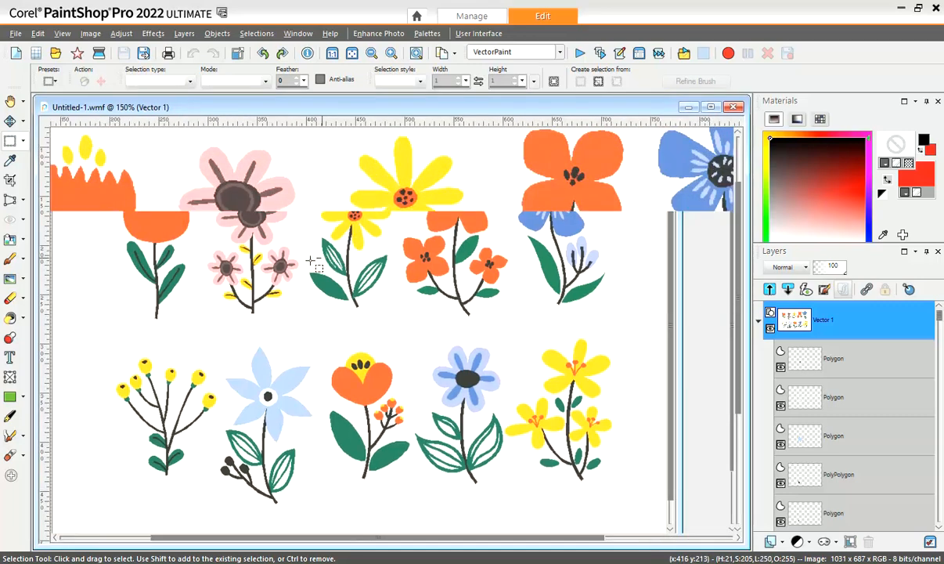
pyautogui.scroll(1, 311, 261)
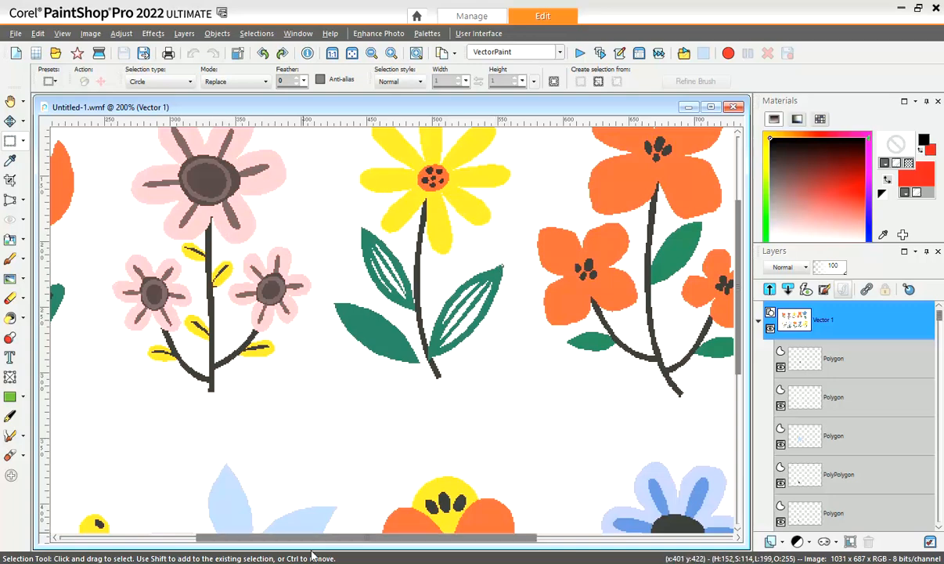
pyautogui.moveTo(311, 538); pyautogui.dragTo(176, 557)
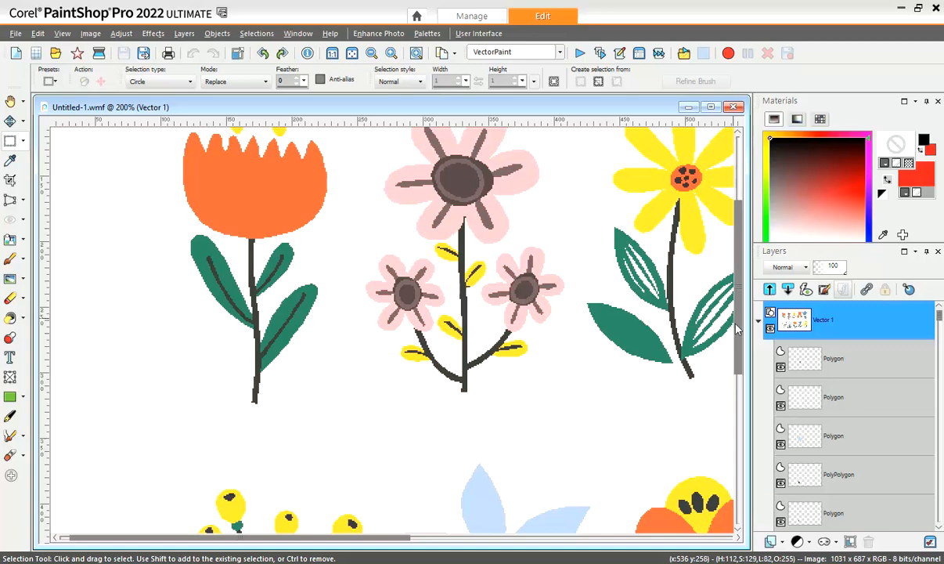
pyautogui.moveTo(737, 330); pyautogui.dragTo(739, 290)
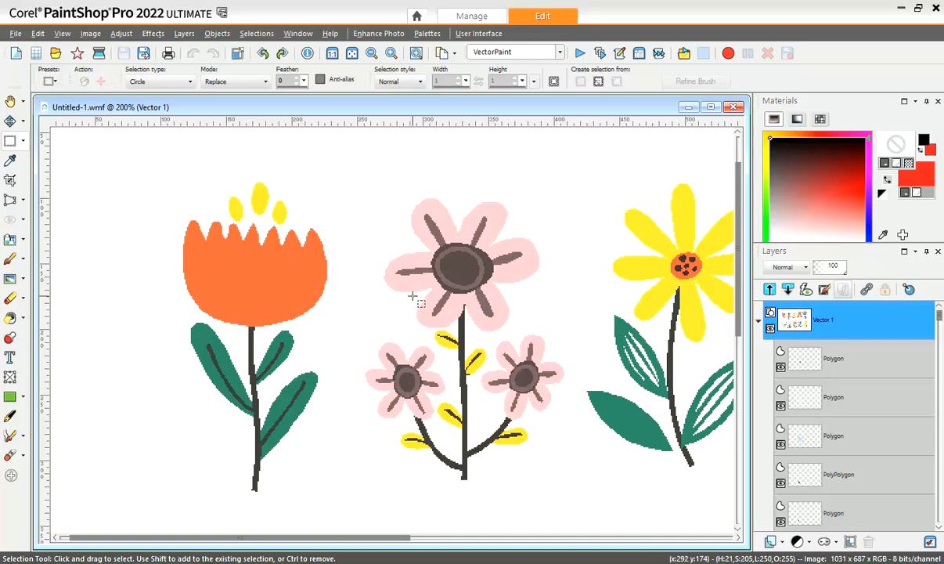
pyautogui.press('shift')
pyautogui.hotkey('shift', 'd')
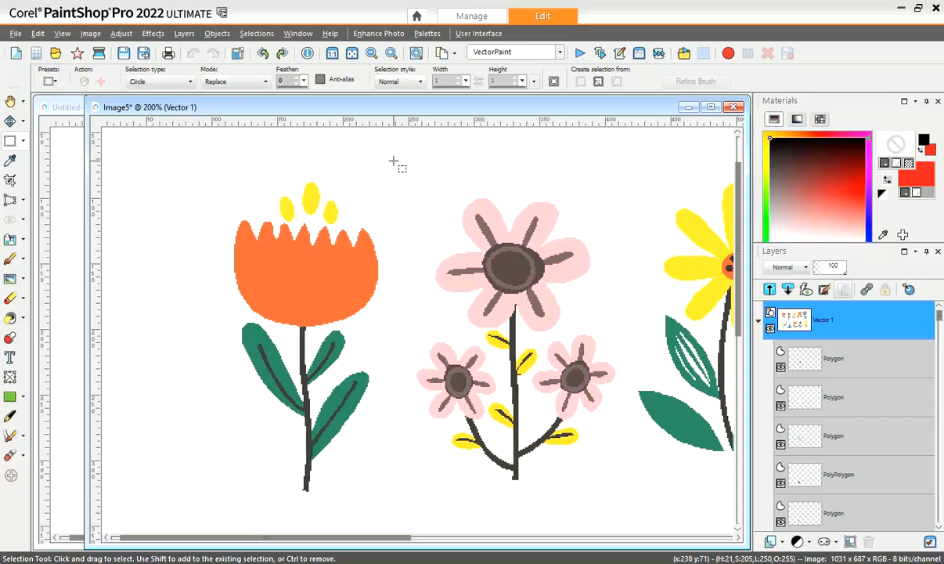
# - Set the selection type to Rectangle and select the whole orange tulip in the duplicate image
pyautogui.moveTo(393, 161); pyautogui.dragTo(353, 230)
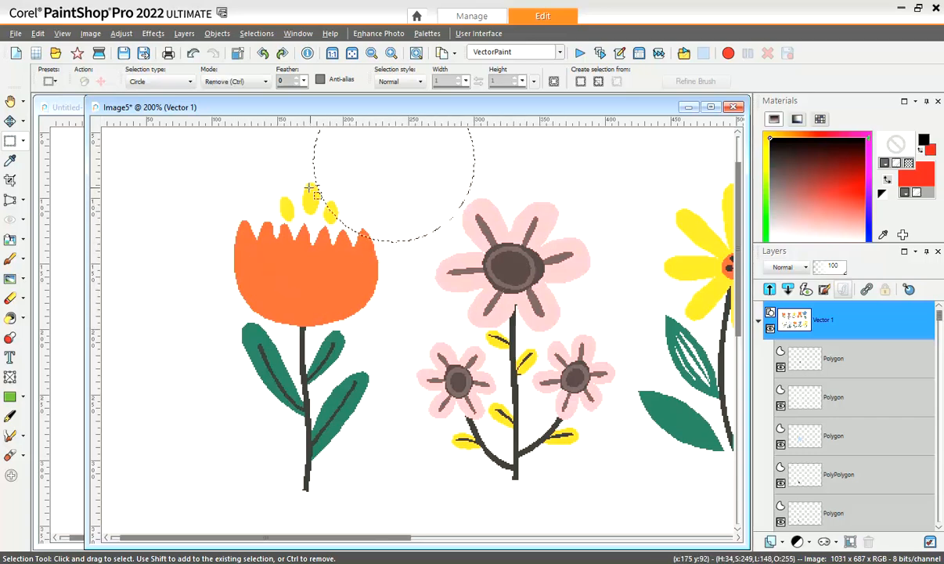
pyautogui.hotkey('ctrl', 'd')
pyautogui.click(191, 81)
pyautogui.click(156, 91)
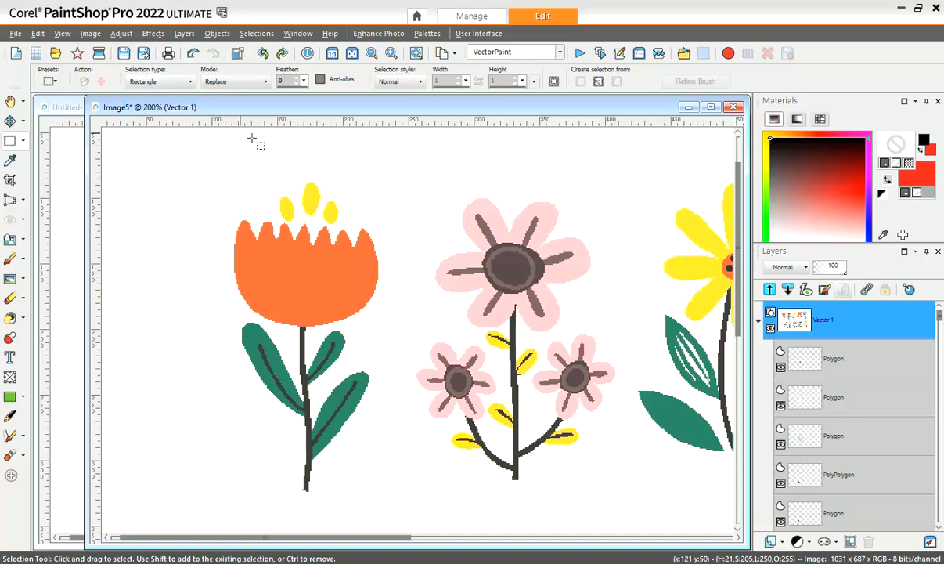
pyautogui.moveTo(393, 162); pyautogui.dragTo(202, 511)
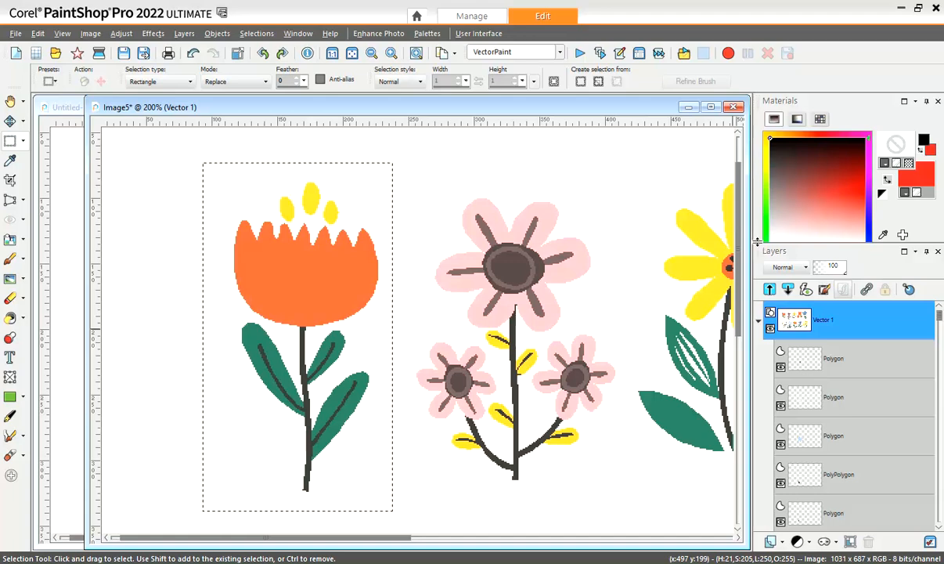
# - Enlarge the Layers palette and crop the duplicate image to the tulip selection
pyautogui.moveTo(756, 97); pyautogui.dragTo(756, 98)
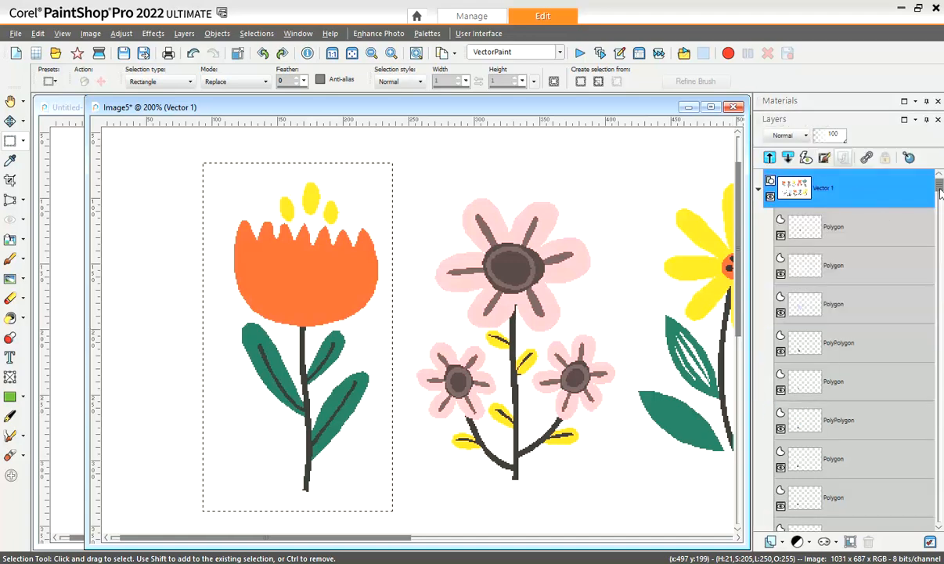
pyautogui.moveTo(939, 188); pyautogui.dragTo(938, 215)
pyautogui.moveTo(938, 264); pyautogui.dragTo(938, 182)
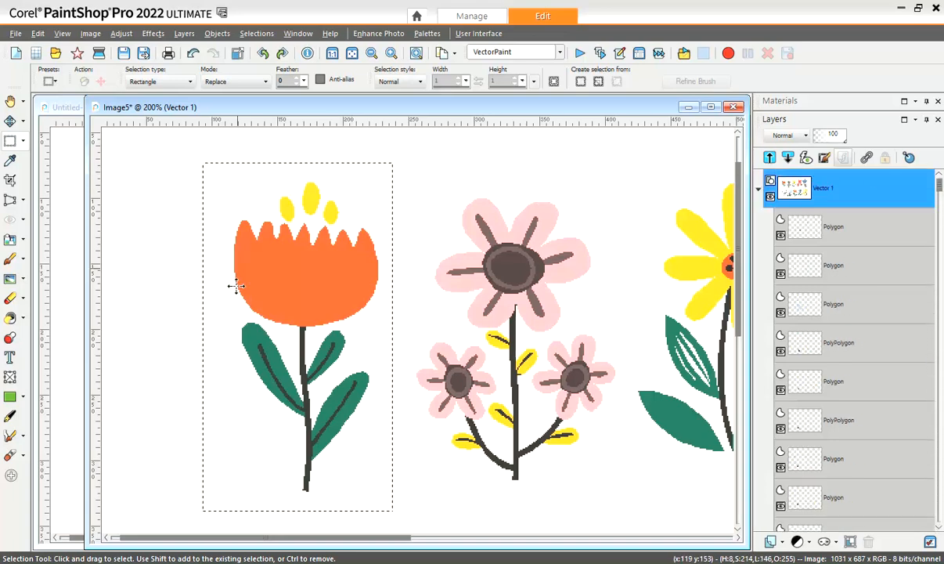
pyautogui.click(89, 35)
pyautogui.click(114, 168)
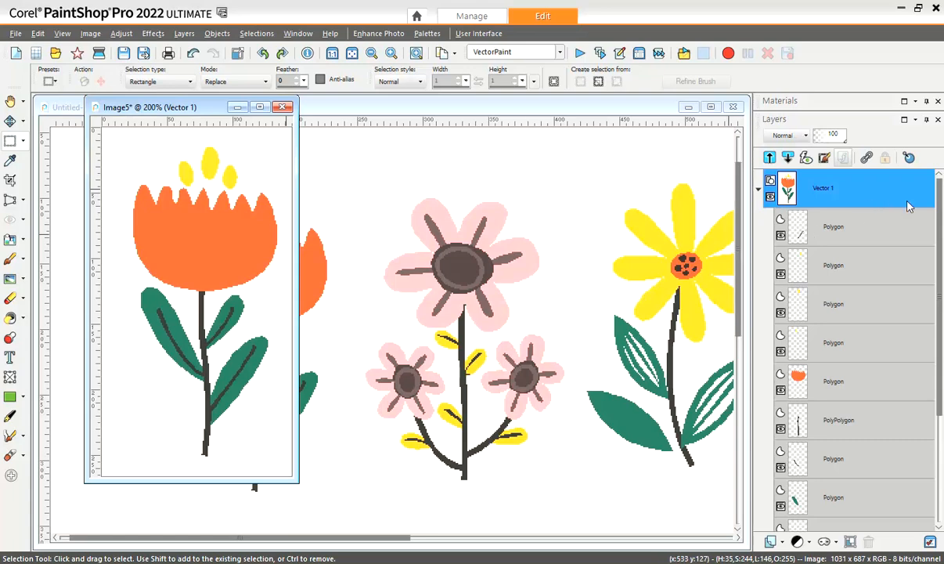
pyautogui.scroll(-1, 942, 335)
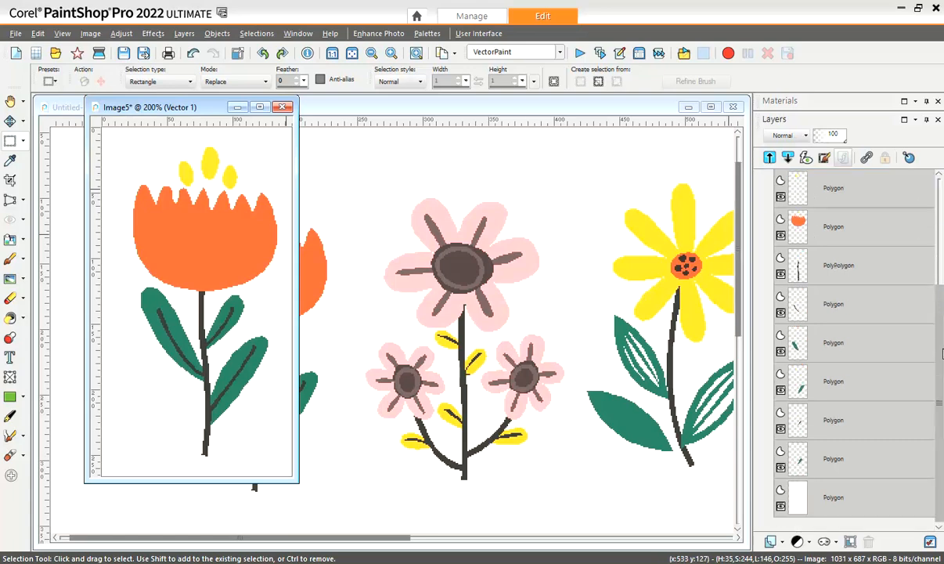
# - Resize the cropped tulip image to 500 percent and reposition its window slightly
pyautogui.moveTo(942, 335); pyautogui.dragTo(942, 238)
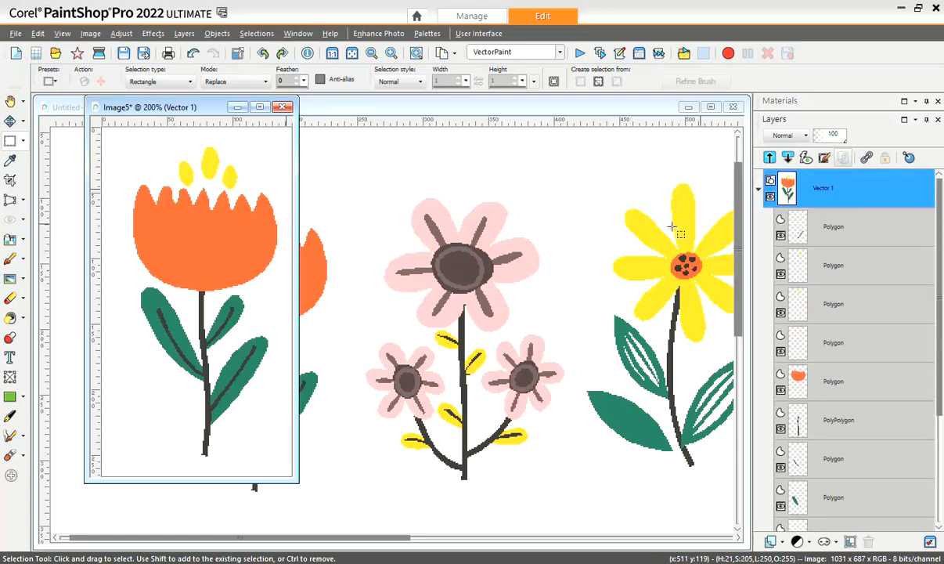
pyautogui.click(91, 33)
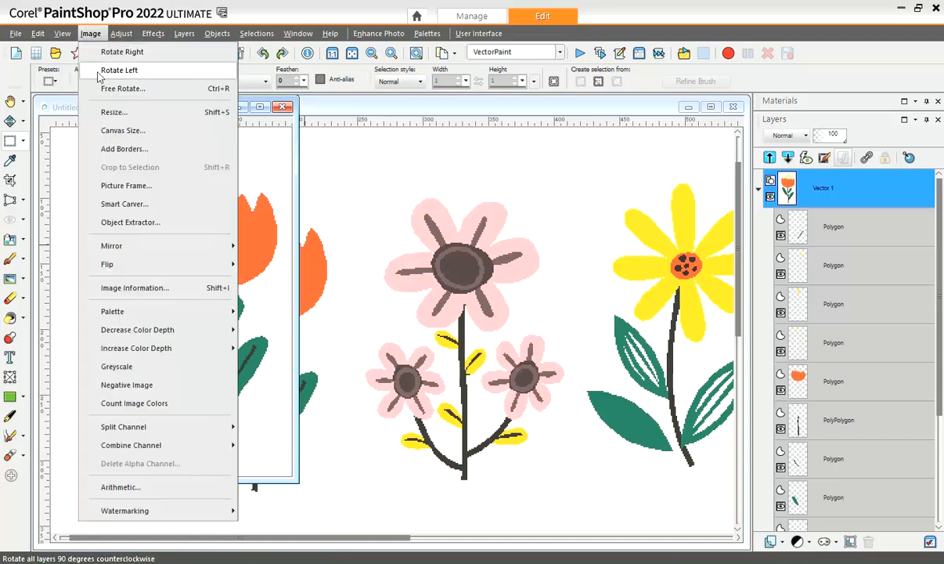
pyautogui.click(114, 113)
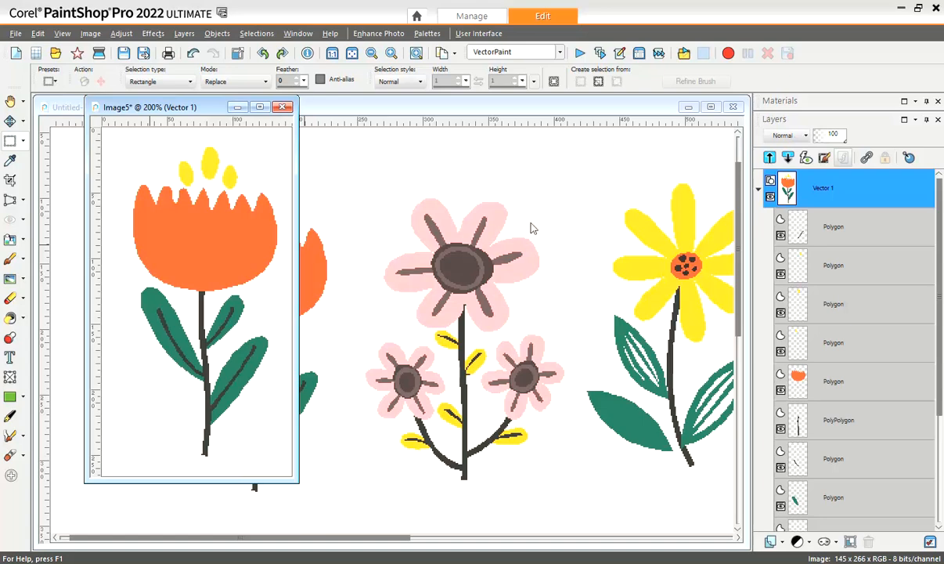
pyautogui.click(385, 118)
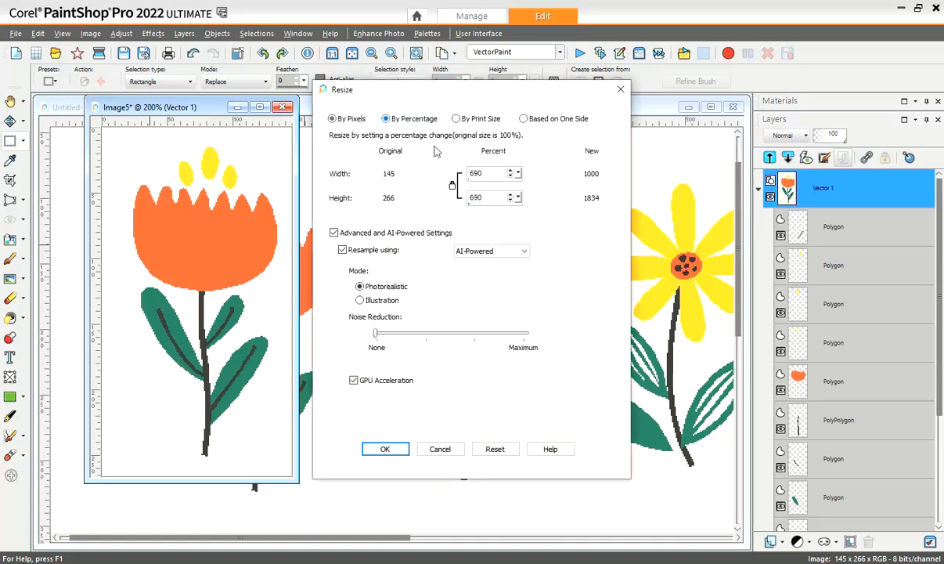
pyautogui.write('500')
pyautogui.click(385, 448)
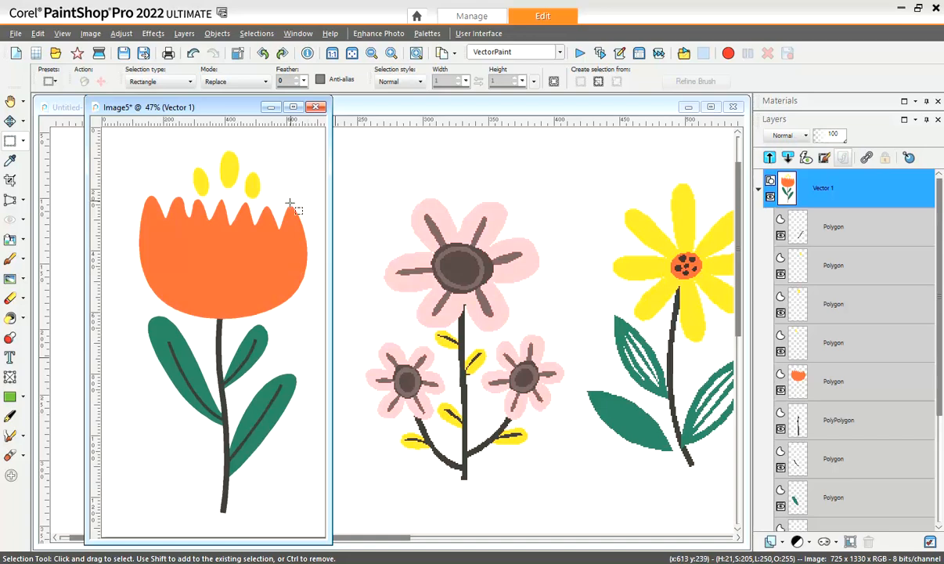
pyautogui.moveTo(224, 111); pyautogui.dragTo(229, 106)
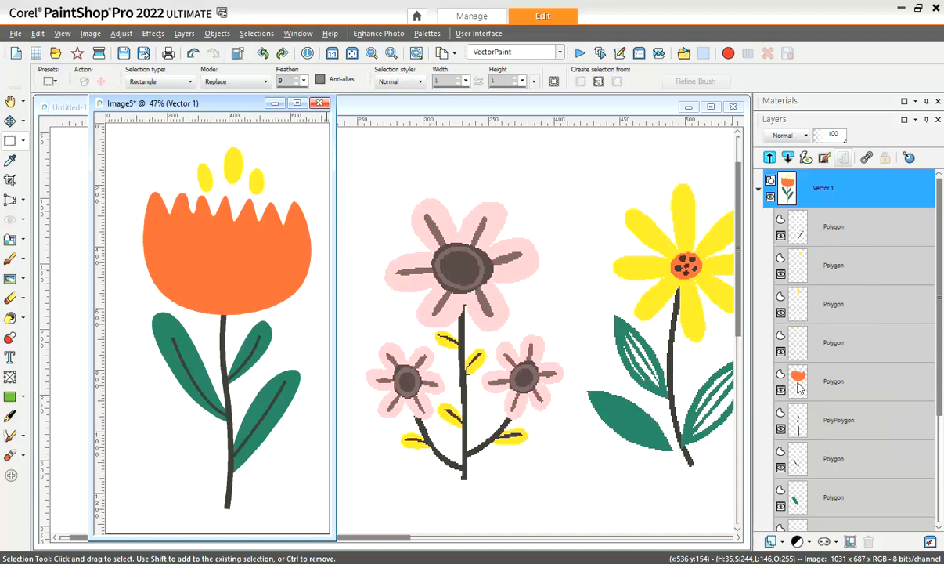
# - Change the fill of the orange tulip head polygon to the light blue from the recent materials
pyautogui.moveTo(801, 389)
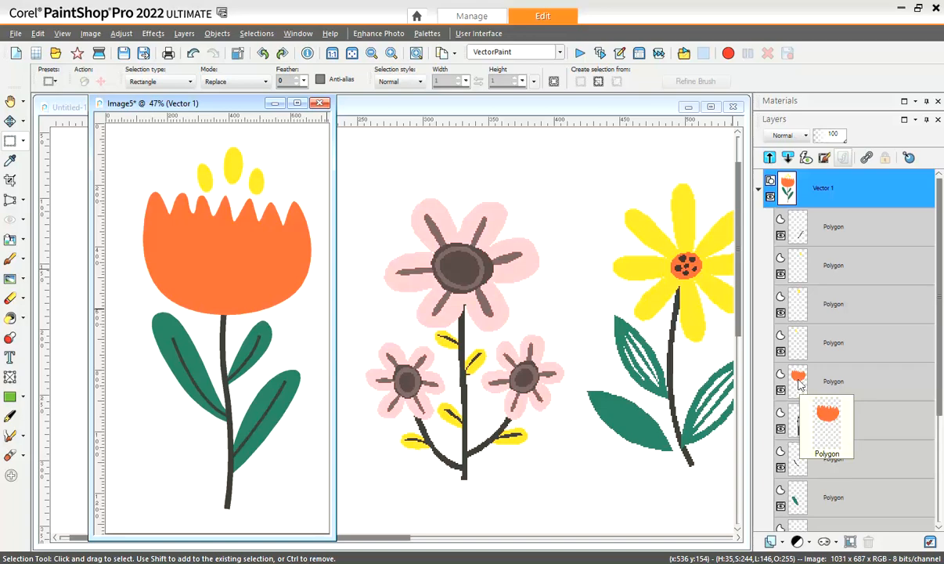
pyautogui.doubleClick(763, 382)
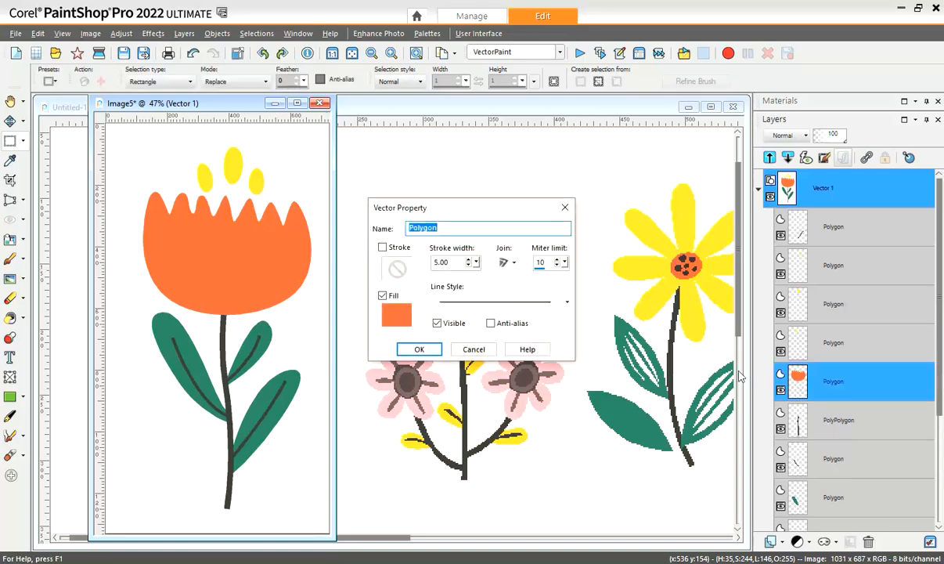
pyautogui.rightClick(396, 314)
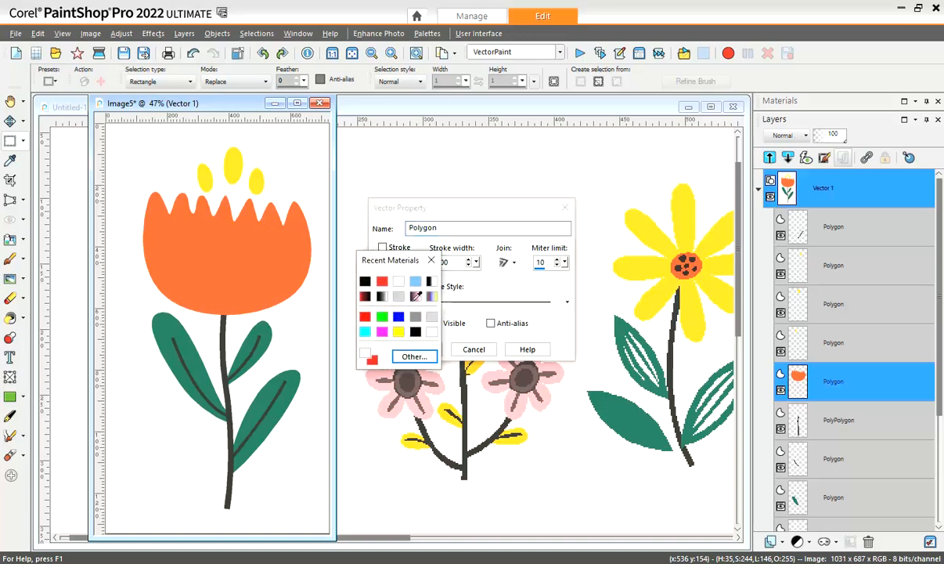
pyautogui.click(415, 280)
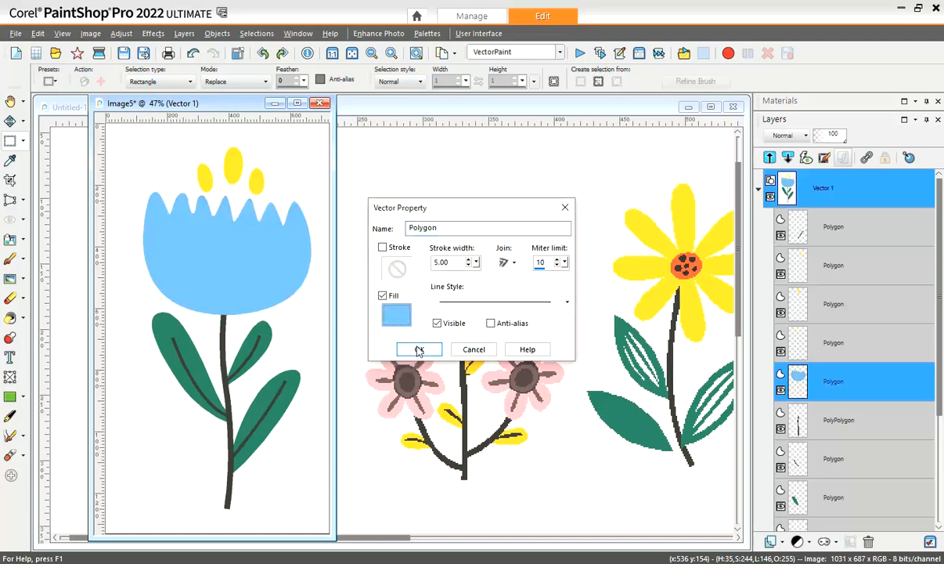
pyautogui.click(419, 349)
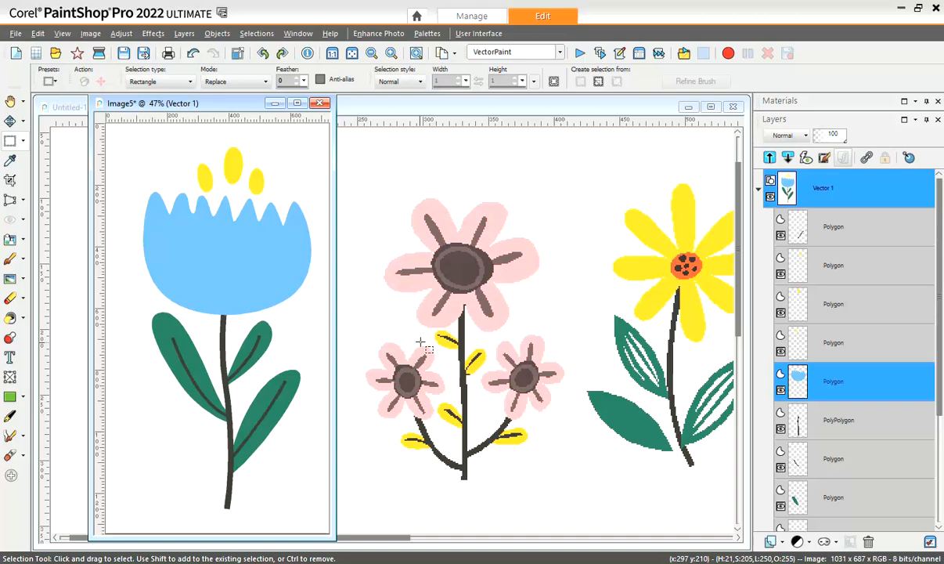
# - Hide the dark vein line polygons on all three green leaves of the tulip
pyautogui.click(780, 235)
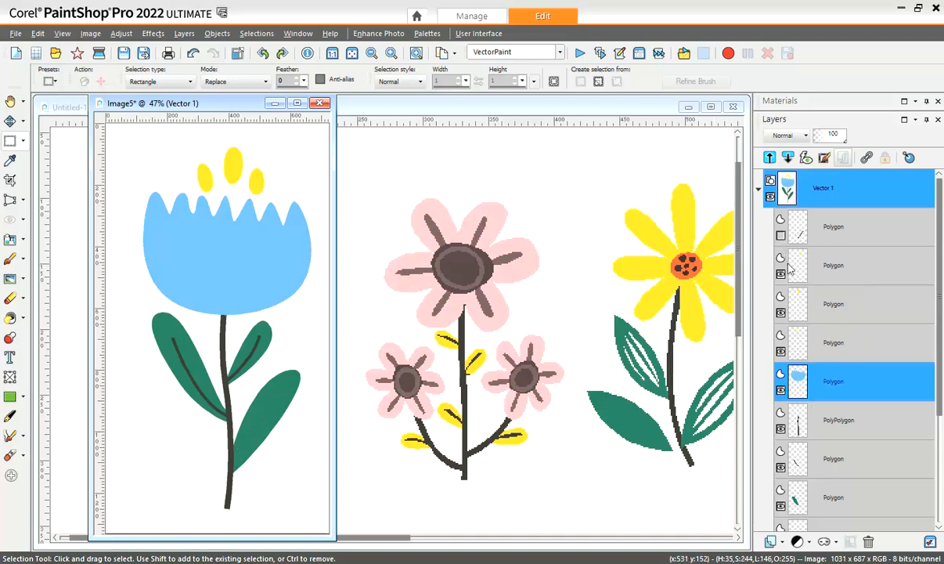
pyautogui.click(780, 466)
pyautogui.scroll(-3, 785, 467)
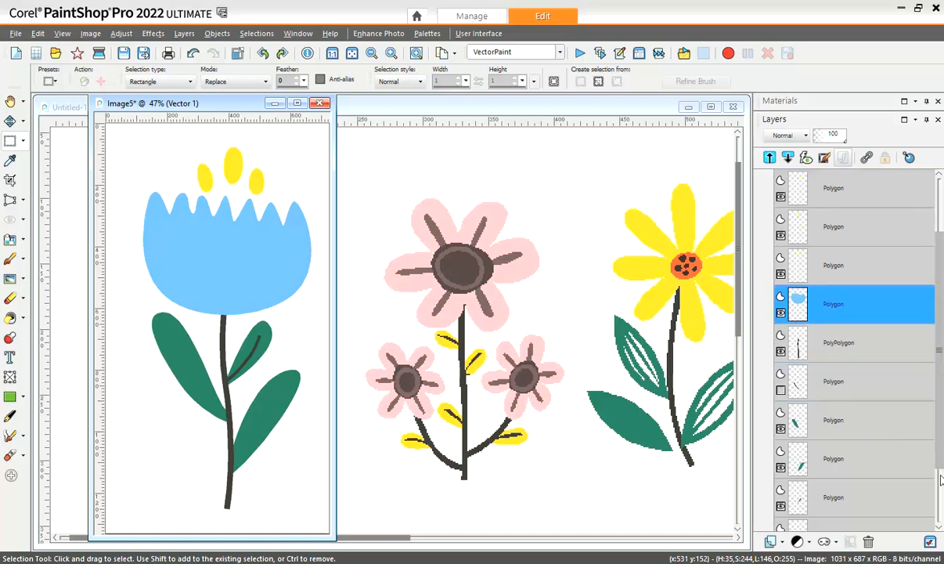
pyautogui.click(781, 467)
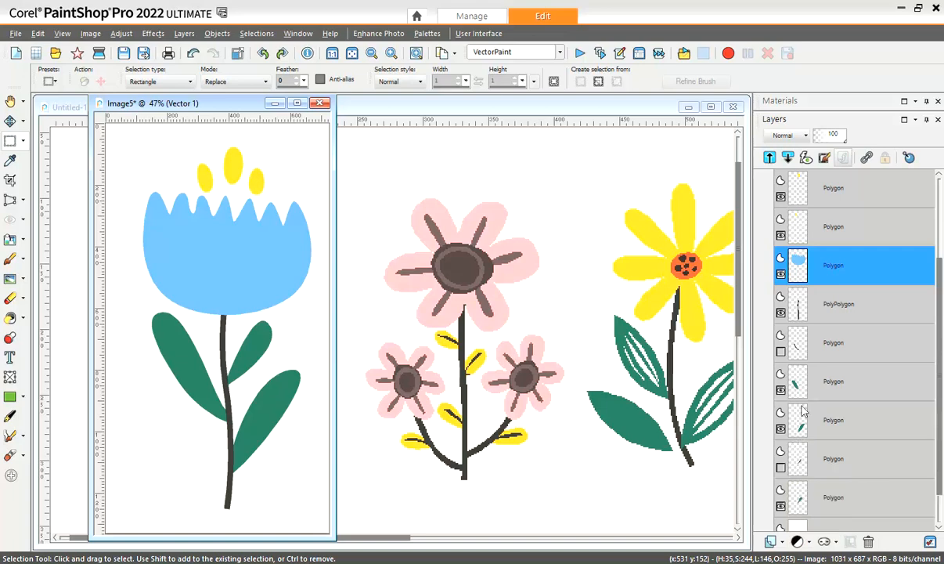
# - Change the fill of the rightmost yellow oval above the tulip head to red from the recent materials
pyautogui.scroll(3, 821, 270)
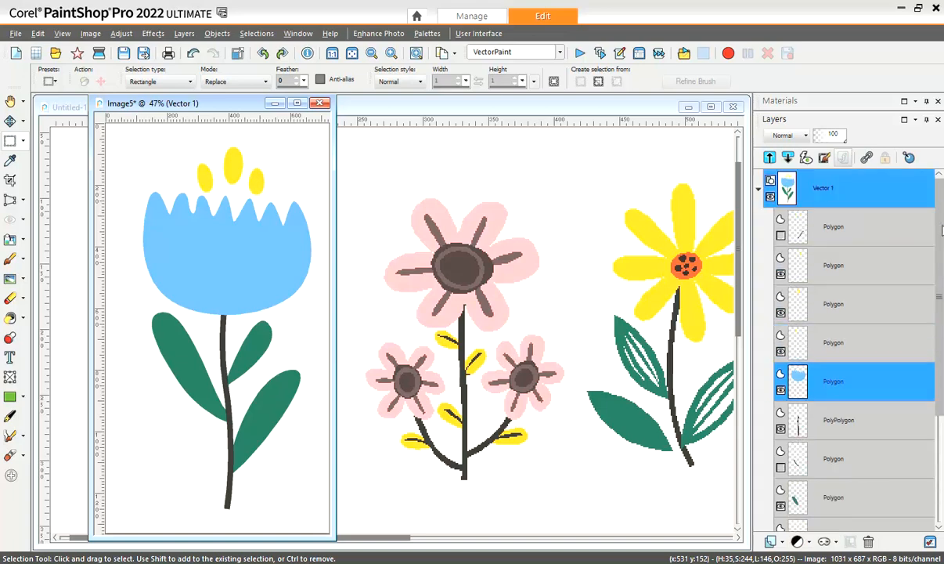
pyautogui.doubleClick(798, 274)
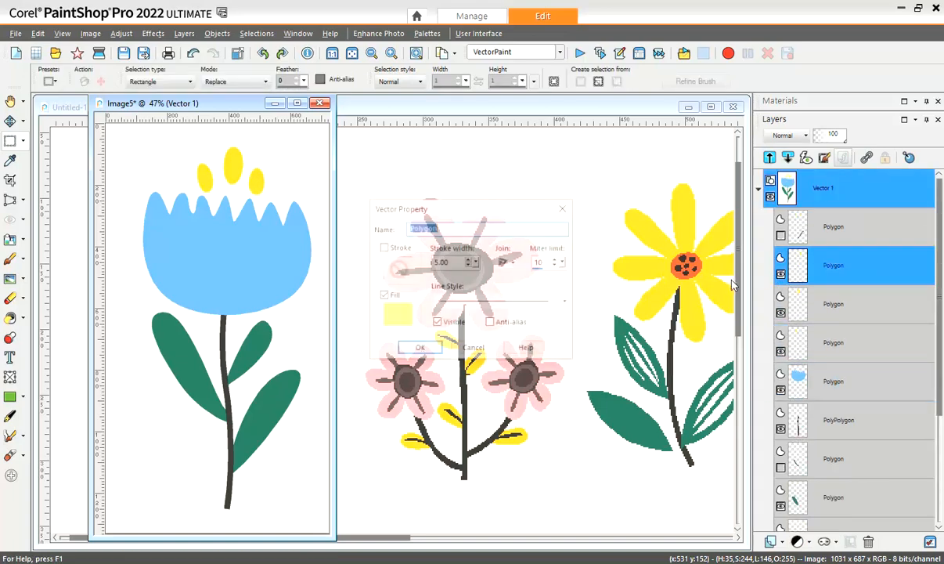
pyautogui.rightClick(403, 315)
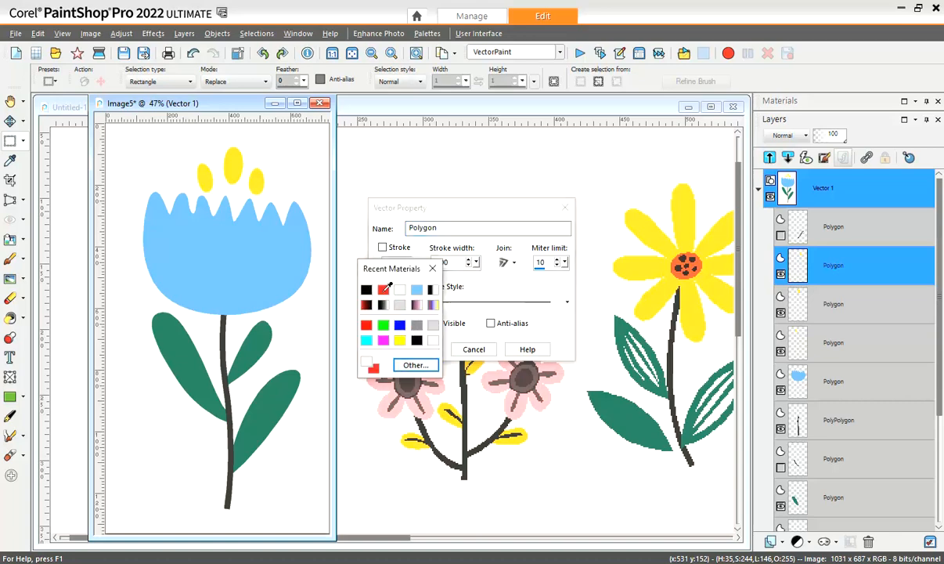
pyautogui.click(366, 282)
pyautogui.click(421, 349)
# - Recolour the middle and left yellow ovals above the tulip head with the same red fill
pyautogui.doubleClick(800, 308)
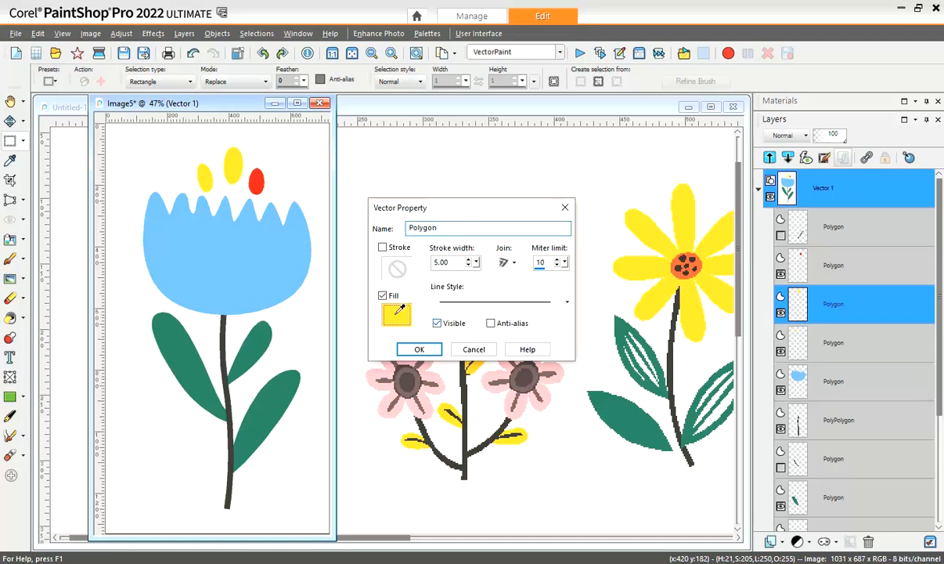
pyautogui.rightClick(397, 314)
pyautogui.click(378, 284)
pyautogui.click(422, 349)
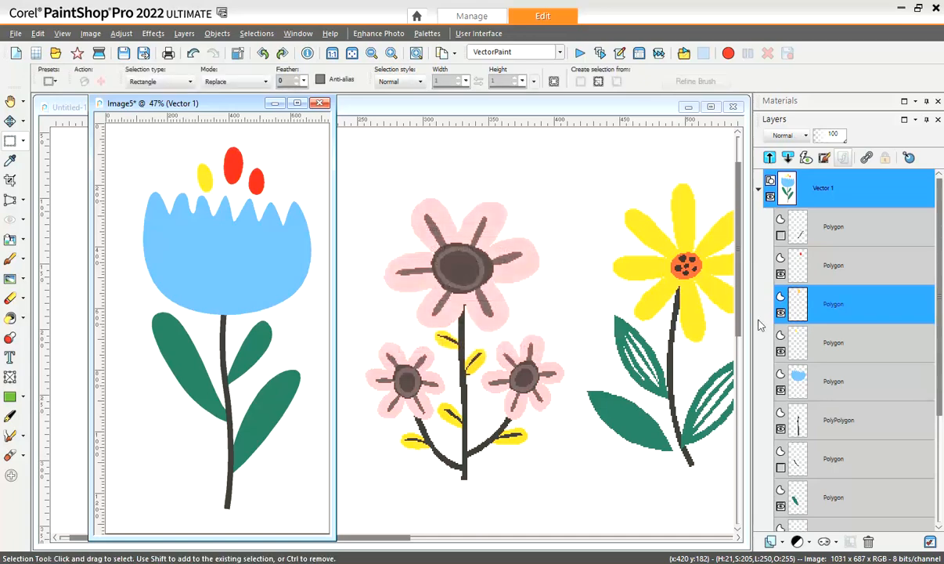
pyautogui.click(764, 327)
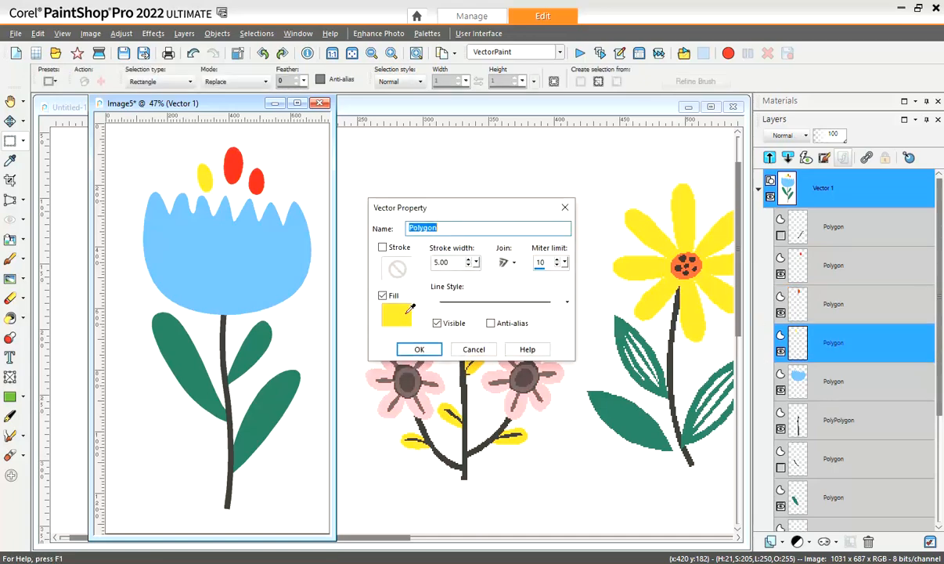
pyautogui.rightClick(391, 309)
pyautogui.click(379, 280)
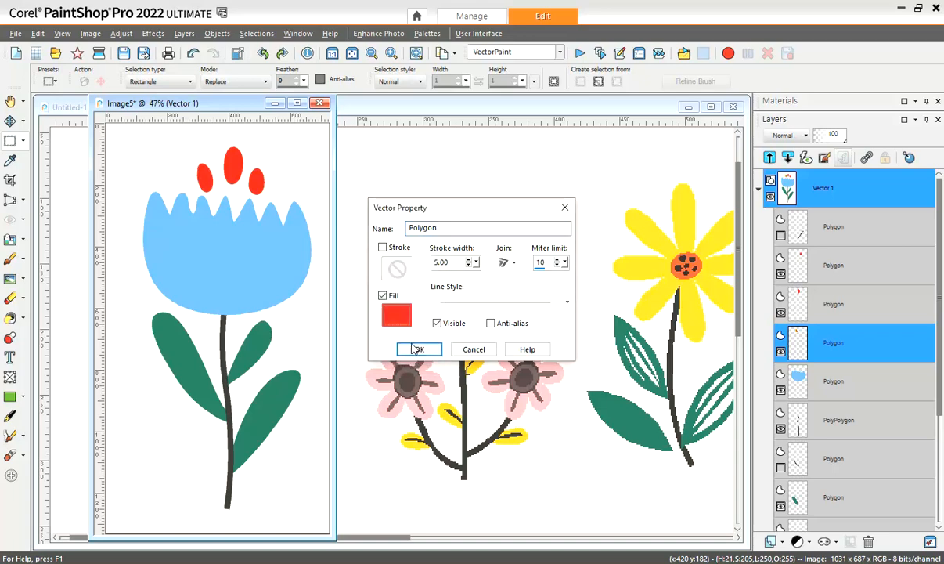
pyautogui.click(408, 350)
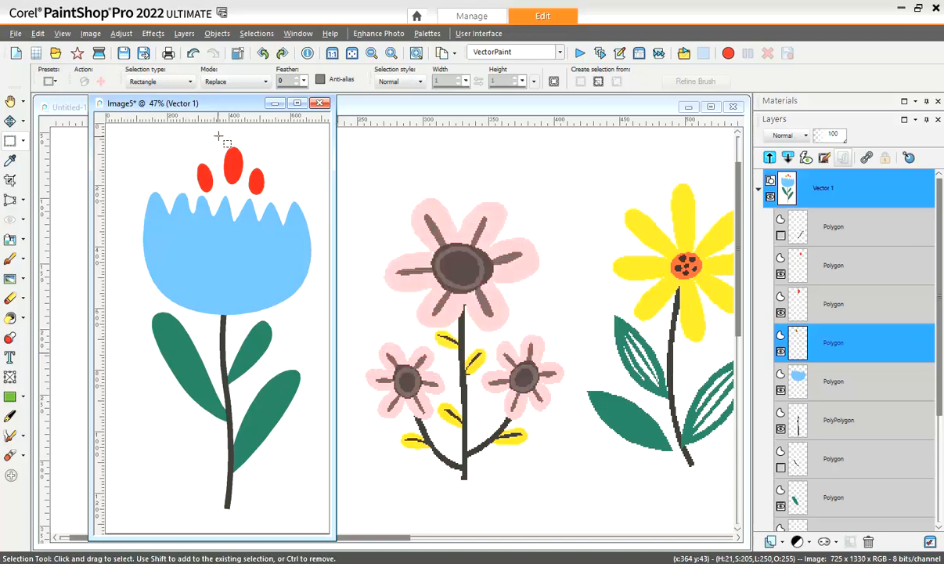
pyautogui.moveTo(228, 103); pyautogui.dragTo(192, 106)
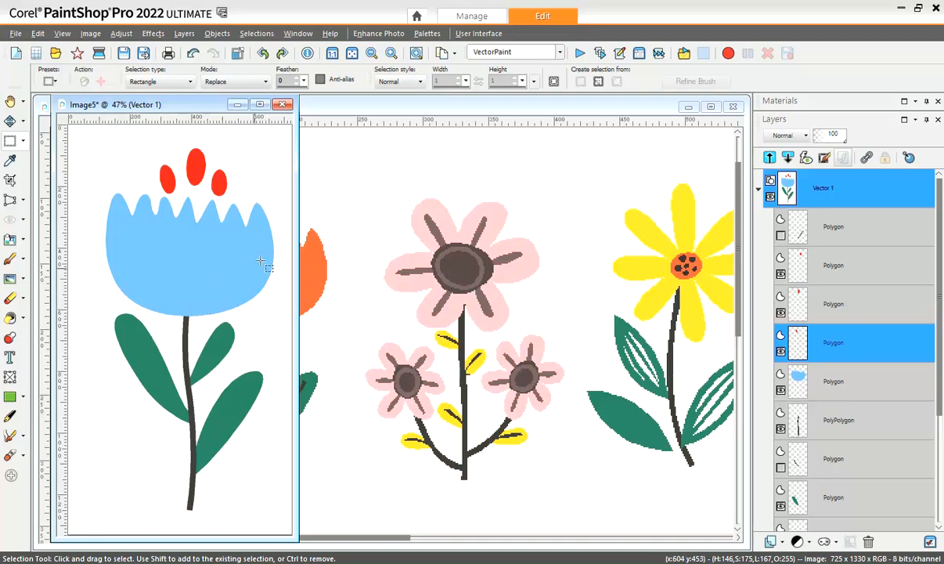
pyautogui.moveTo(212, 112); pyautogui.dragTo(213, 118)
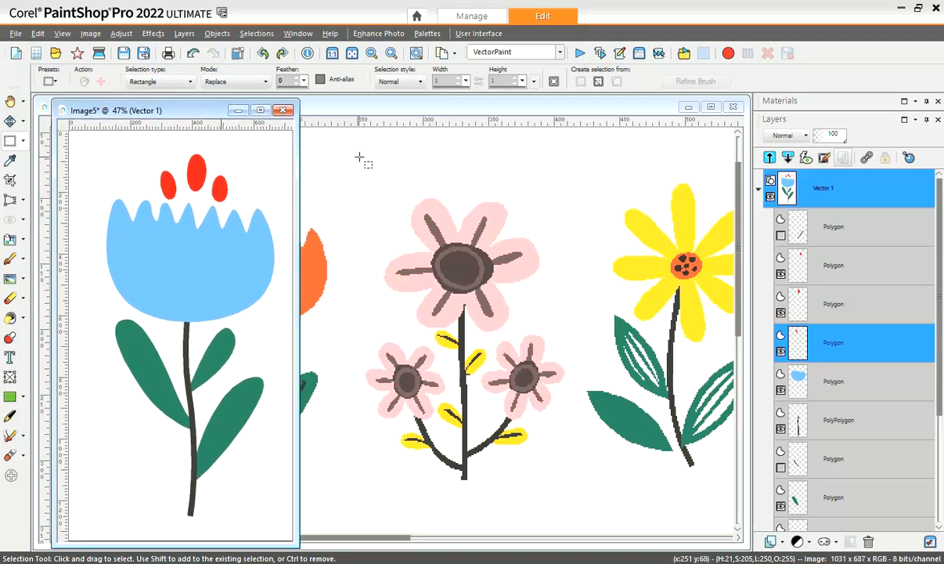